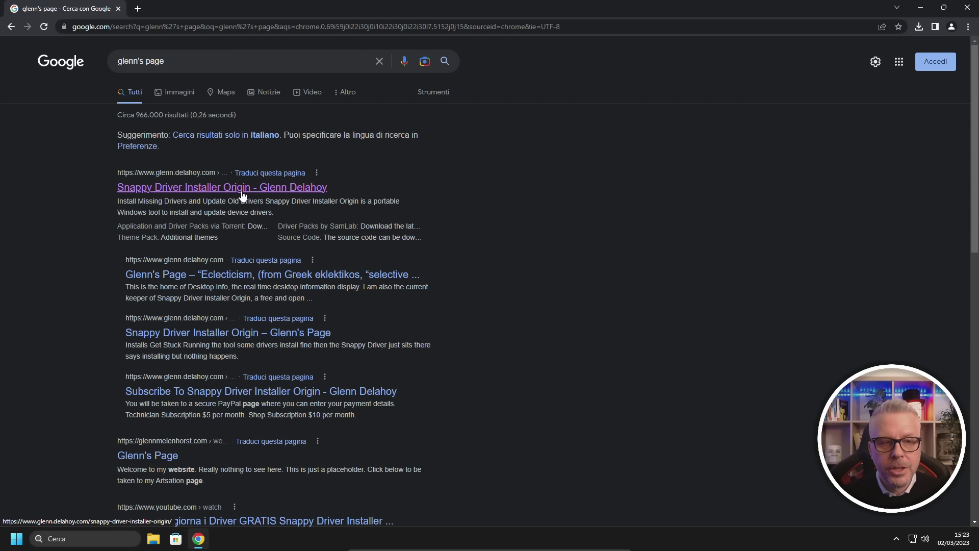
Step: Open the Snappy Driver Installer Origin page from the search results and download the application zip, version 1.12.9
{"action": "left_click", "coordinate": [214, 189]}
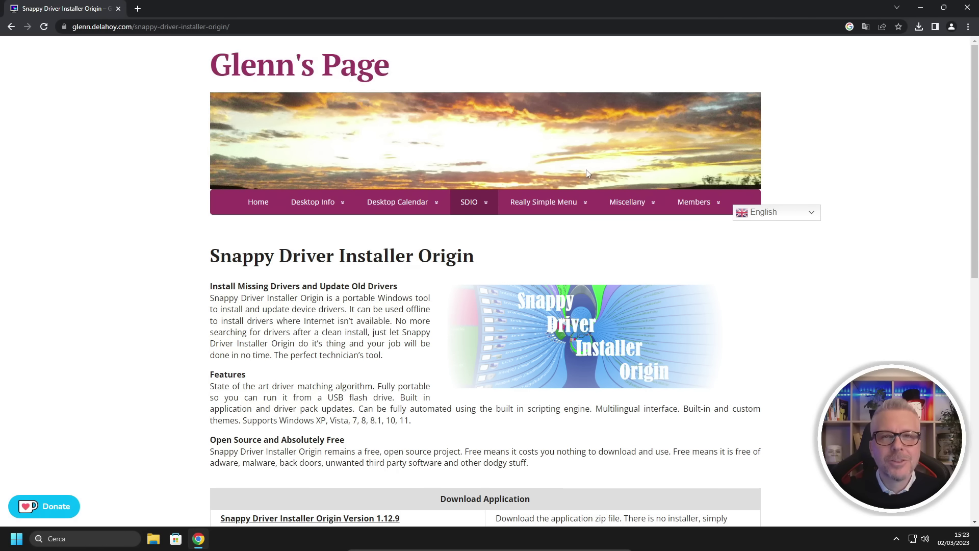
{"action": "scroll", "coordinate": [553, 188], "scroll_direction": "down", "scroll_amount": 4}
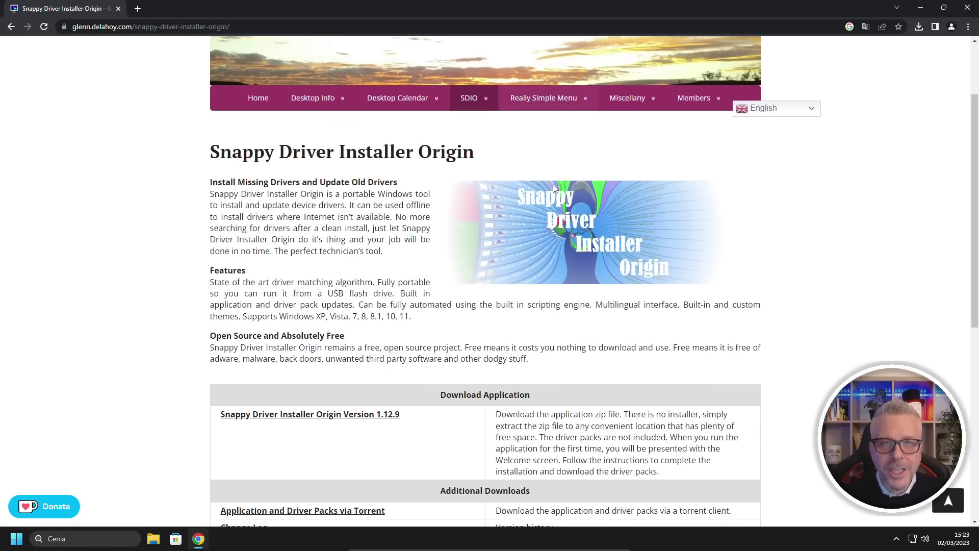
{"action": "scroll", "coordinate": [501, 208], "scroll_direction": "down", "scroll_amount": 2}
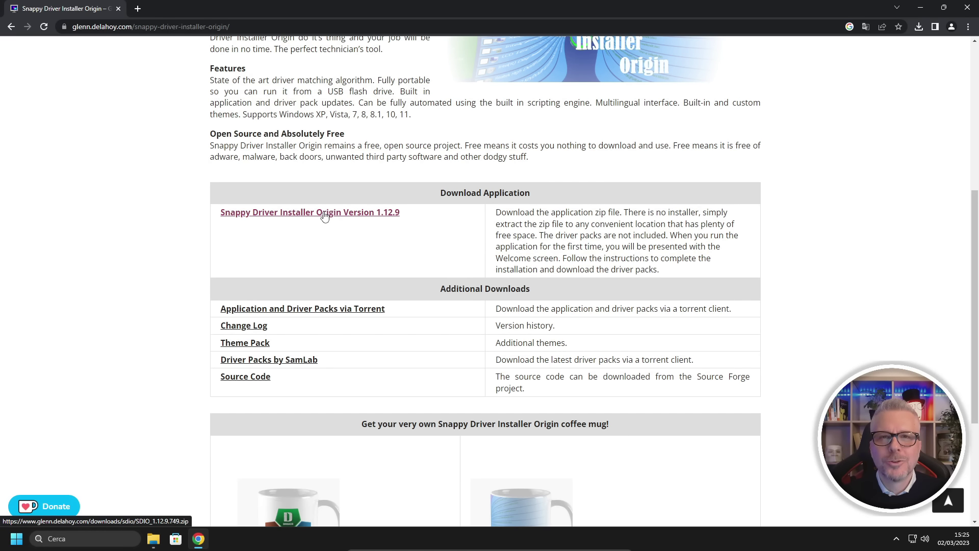
{"action": "left_click", "coordinate": [324, 214]}
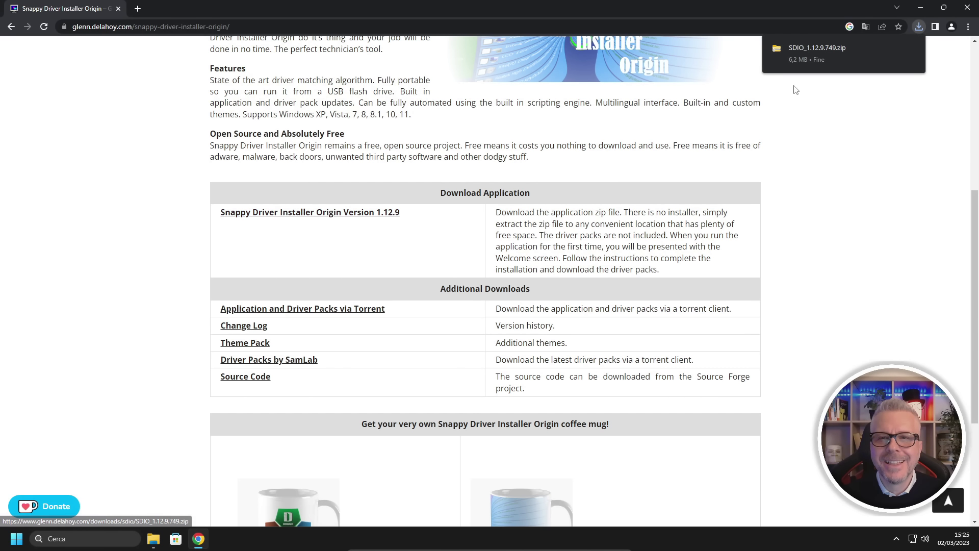
Step: Extract the SDIO_1.12.9.749 folder from the downloaded zip to the desktop and open the extracted folder
{"action": "left_click", "coordinate": [821, 55]}
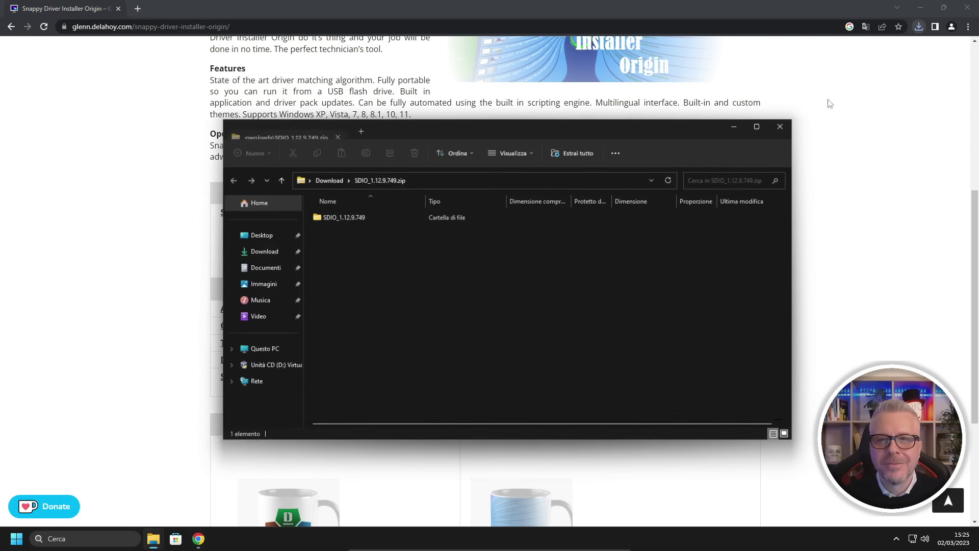
{"action": "left_click", "coordinate": [967, 7]}
{"action": "left_click", "coordinate": [340, 219]}
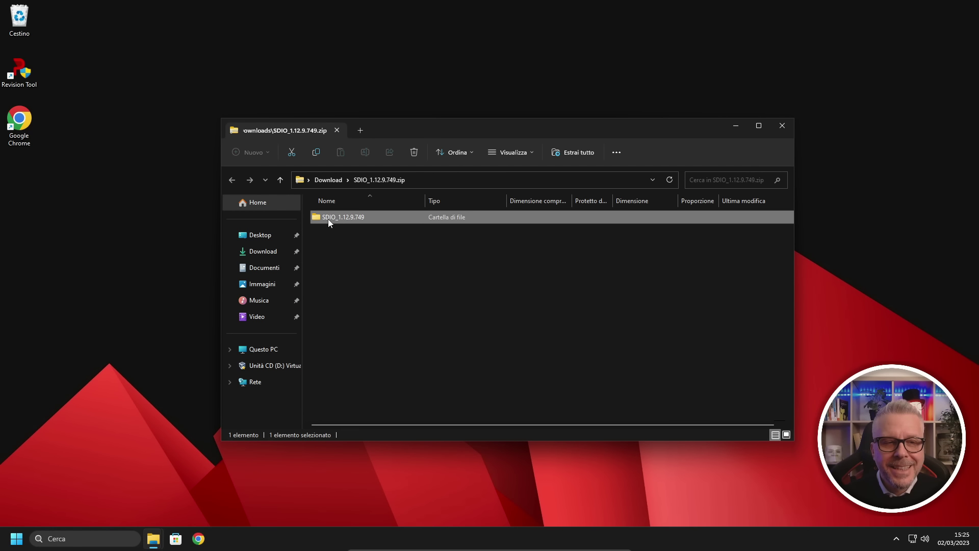
{"action": "left_click_drag", "start_coordinate": [328, 219], "coordinate": [21, 210]}
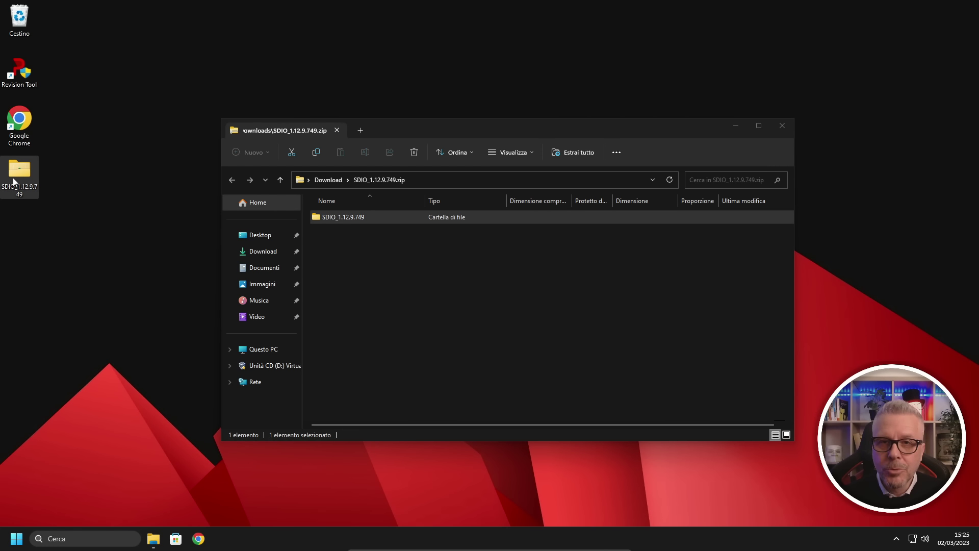
{"action": "left_click", "coordinate": [14, 182]}
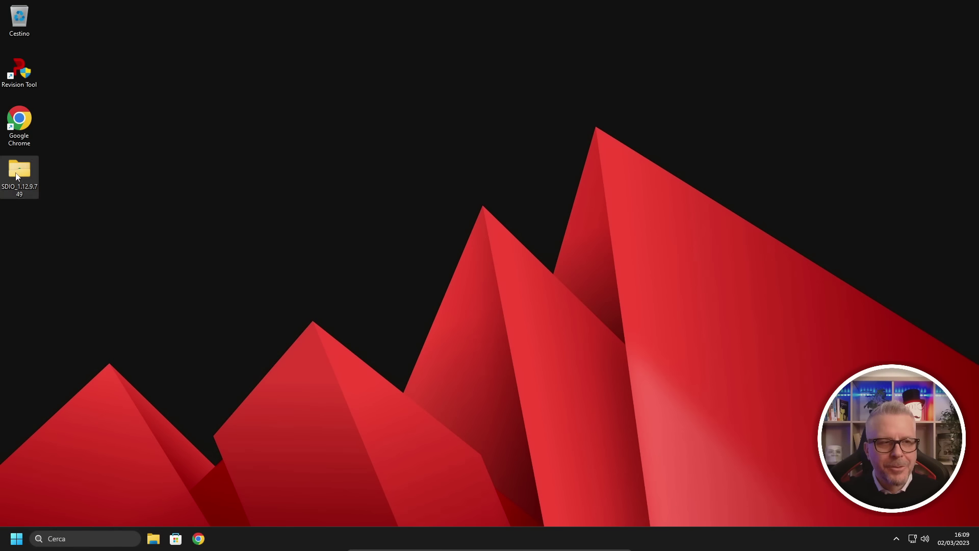
{"action": "double_click", "coordinate": [18, 174]}
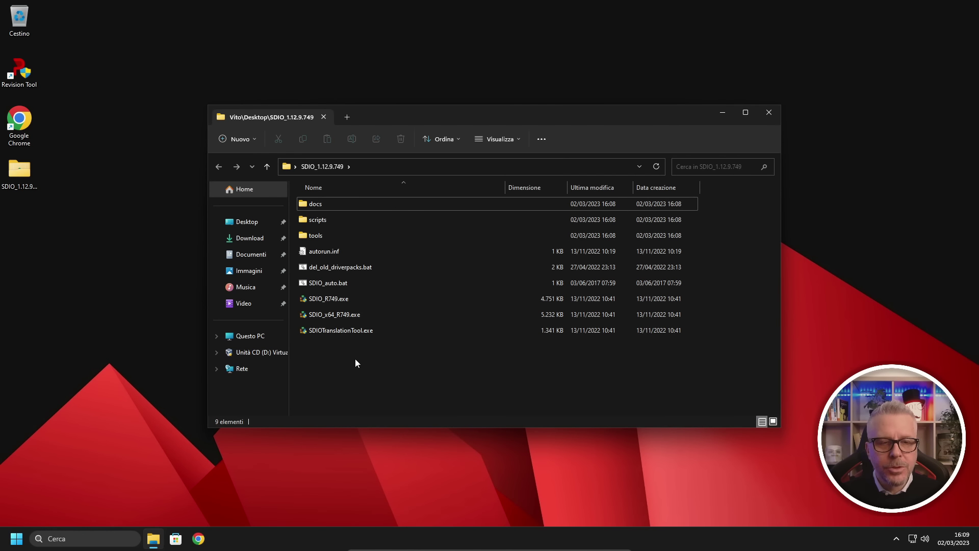
Step: Examine the three executables in the folder: SDIO_R749.exe, SDIO_x64_R749.exe and SDIOTranslationTool.exe
{"action": "left_click_drag", "start_coordinate": [355, 359], "coordinate": [302, 295]}
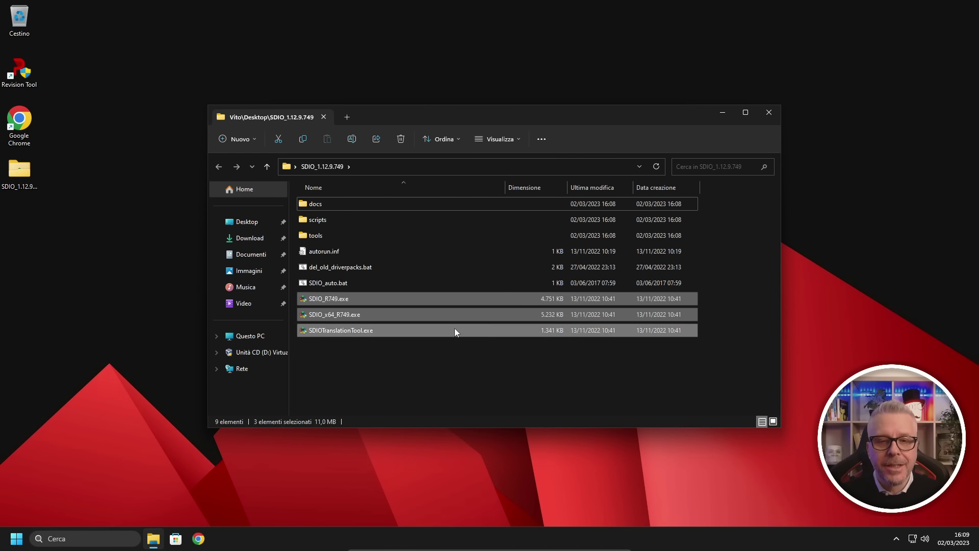
{"action": "left_click", "coordinate": [351, 301]}
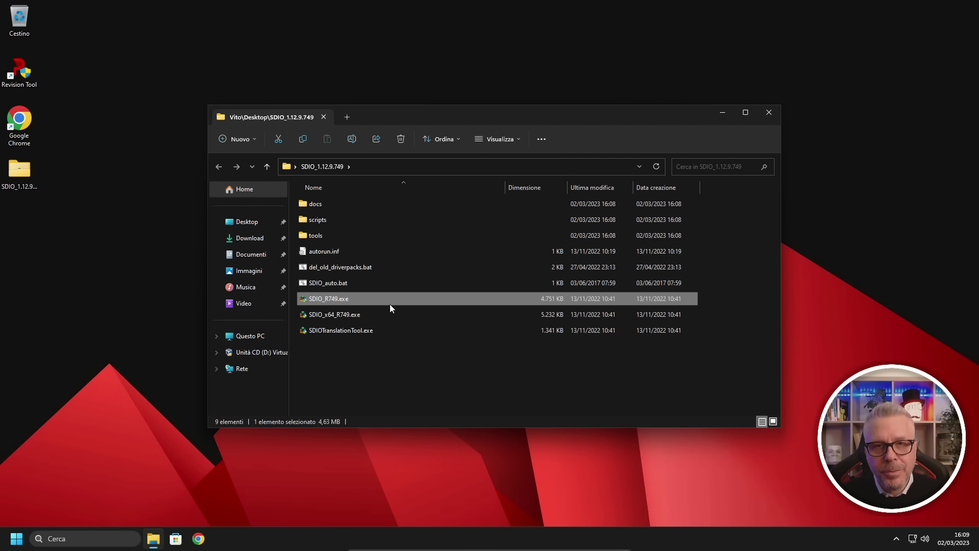
{"action": "left_click", "coordinate": [326, 314]}
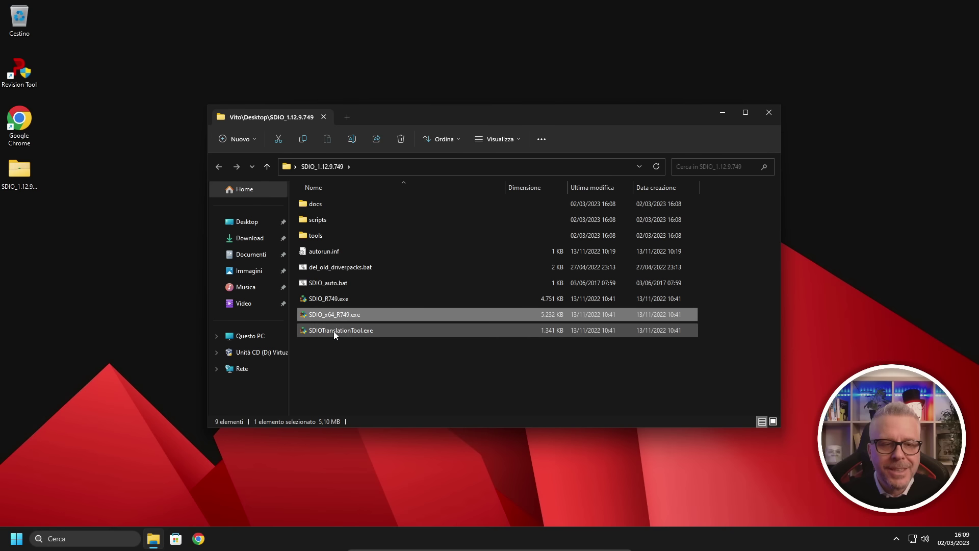
{"action": "left_click", "coordinate": [333, 332]}
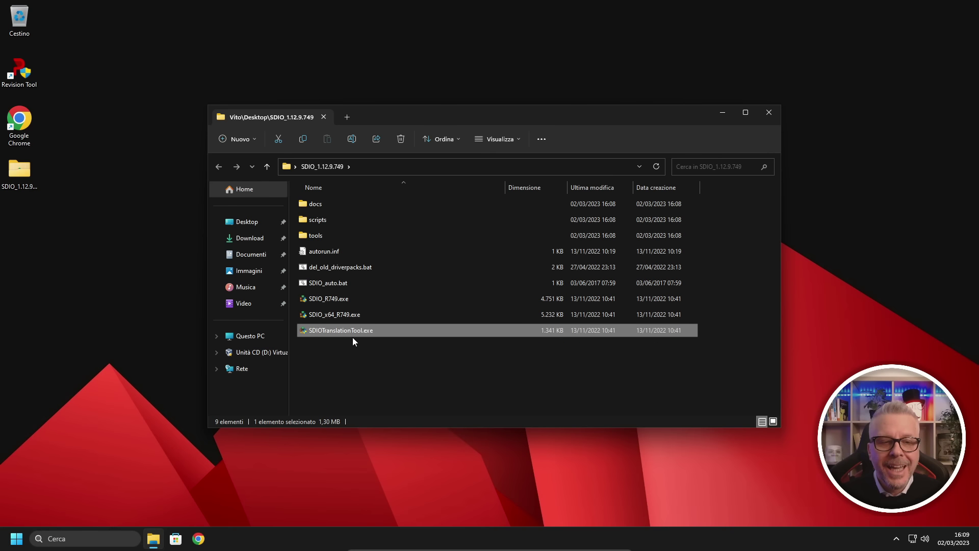
{"action": "left_click", "coordinate": [340, 314]}
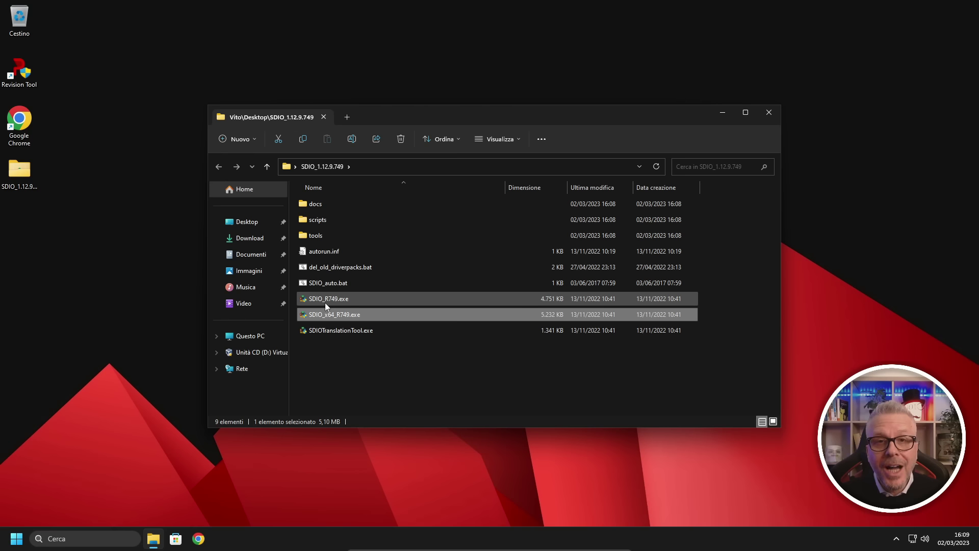
{"action": "left_click", "coordinate": [325, 301]}
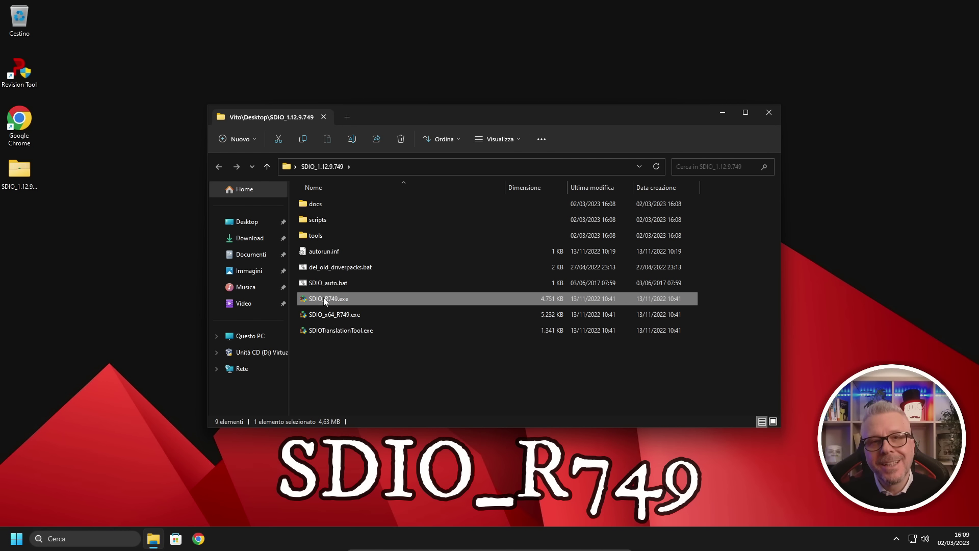
{"action": "left_click", "coordinate": [336, 316]}
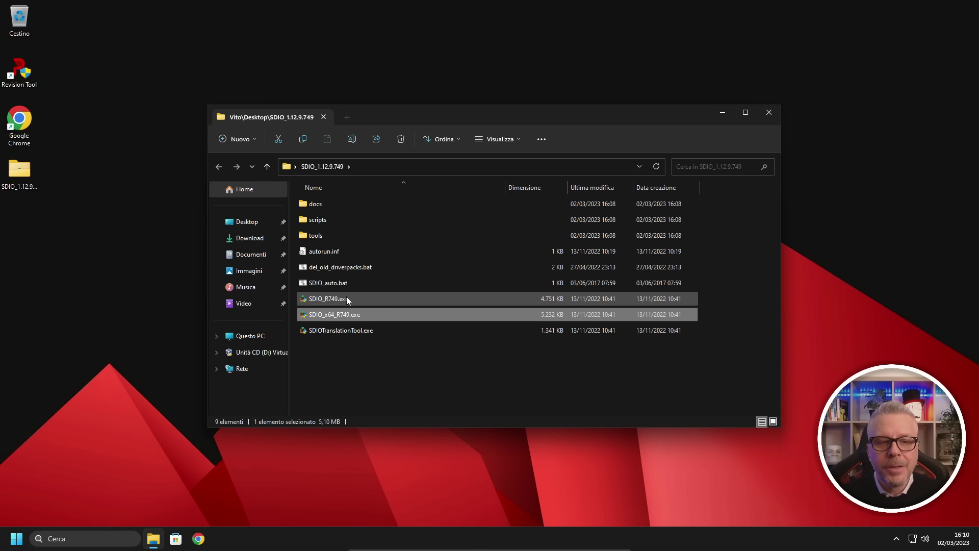
{"action": "left_click", "coordinate": [347, 298]}
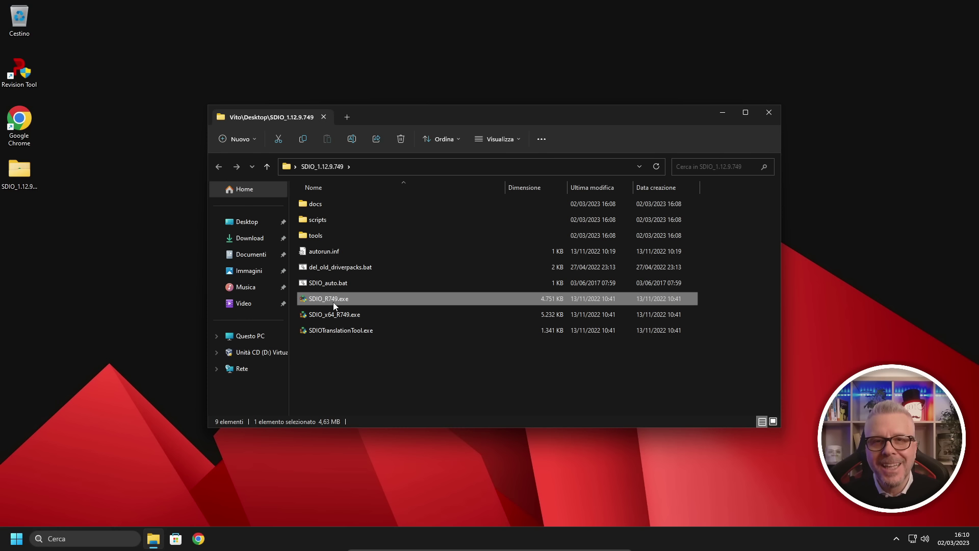
{"action": "left_click", "coordinate": [322, 314]}
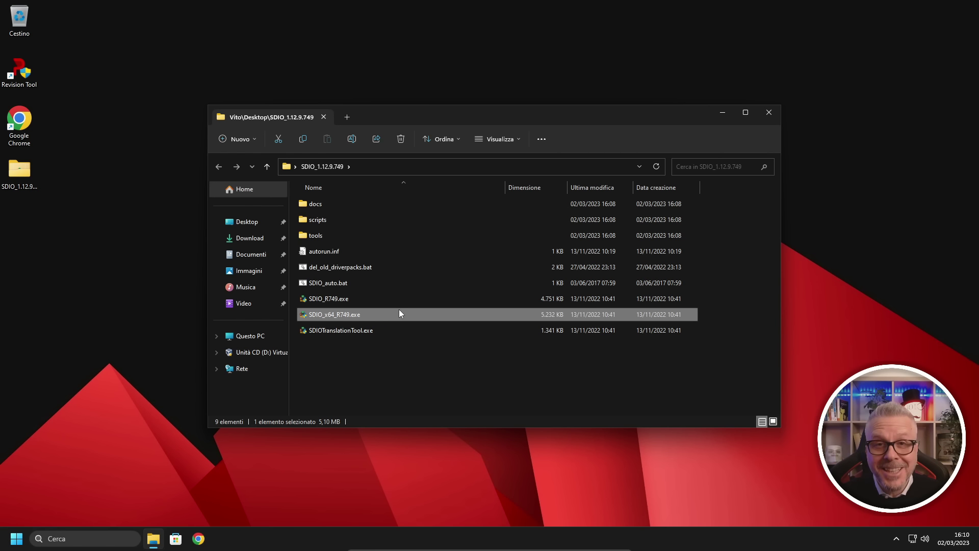
Step: Run SDIO_x64_R749.exe with permission to make changes to the device and accept its license agreement
{"action": "double_click", "coordinate": [332, 315]}
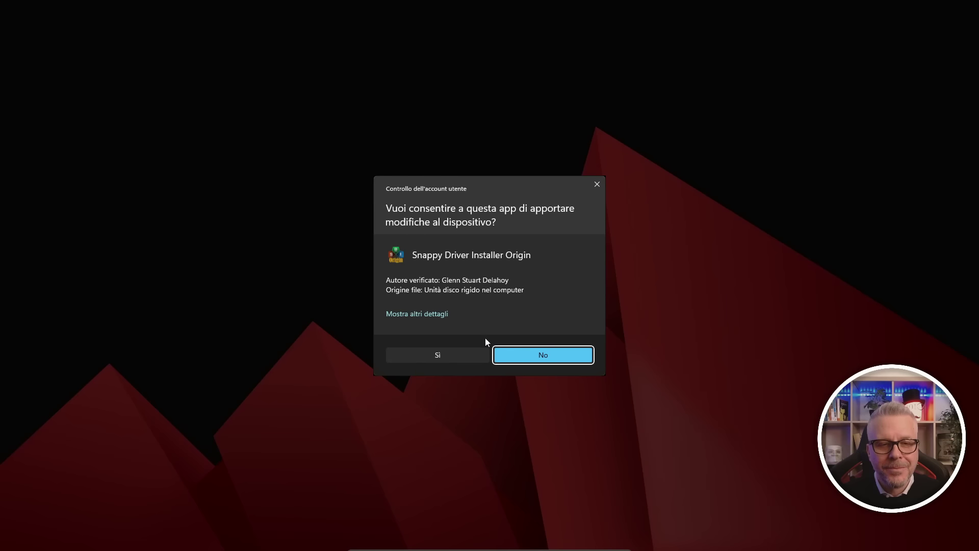
{"action": "left_click", "coordinate": [433, 356]}
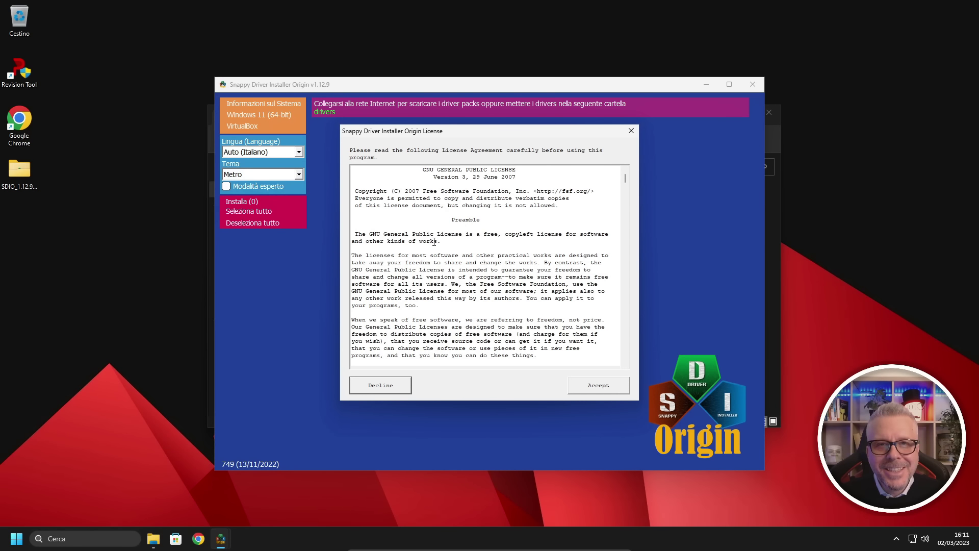
{"action": "left_click_drag", "start_coordinate": [423, 170], "coordinate": [434, 172]}
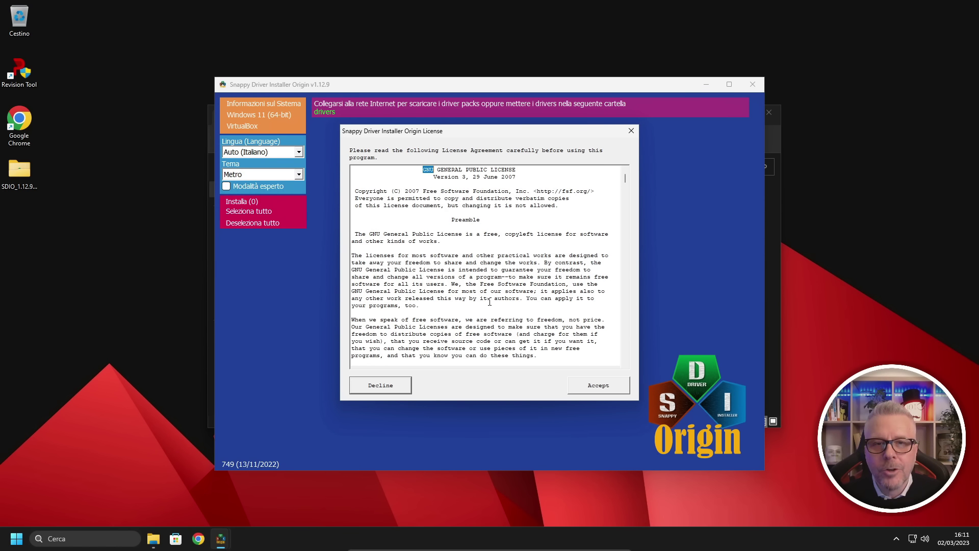
{"action": "left_click", "coordinate": [607, 389]}
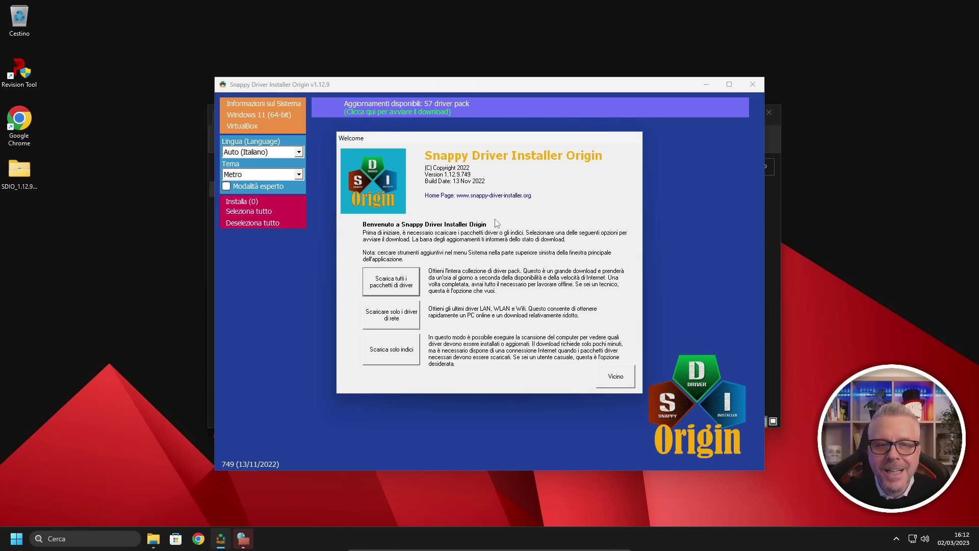
Step: Dismiss the welcome screen and allow Snappy Driver Installer Origin through the Windows firewall on public networks
{"action": "left_click", "coordinate": [617, 382]}
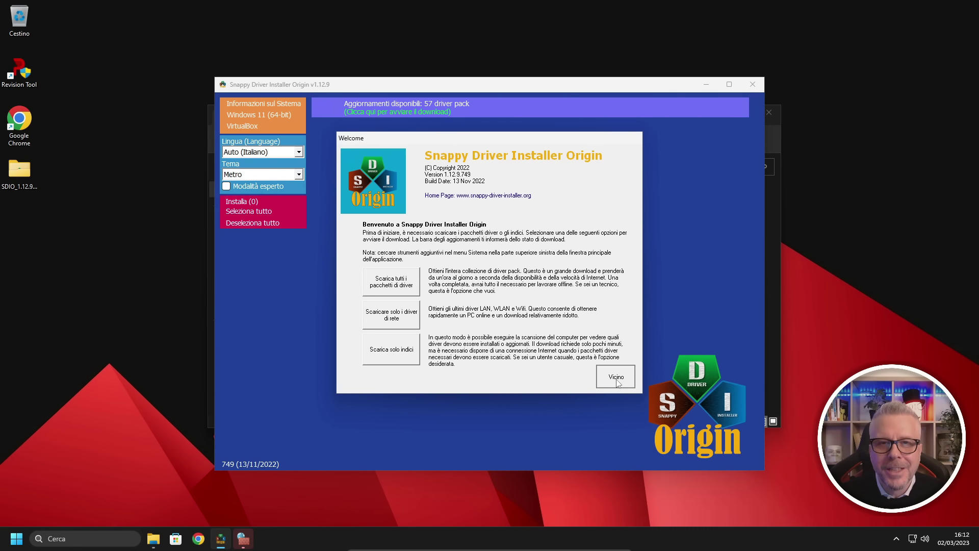
{"action": "left_click", "coordinate": [705, 85]}
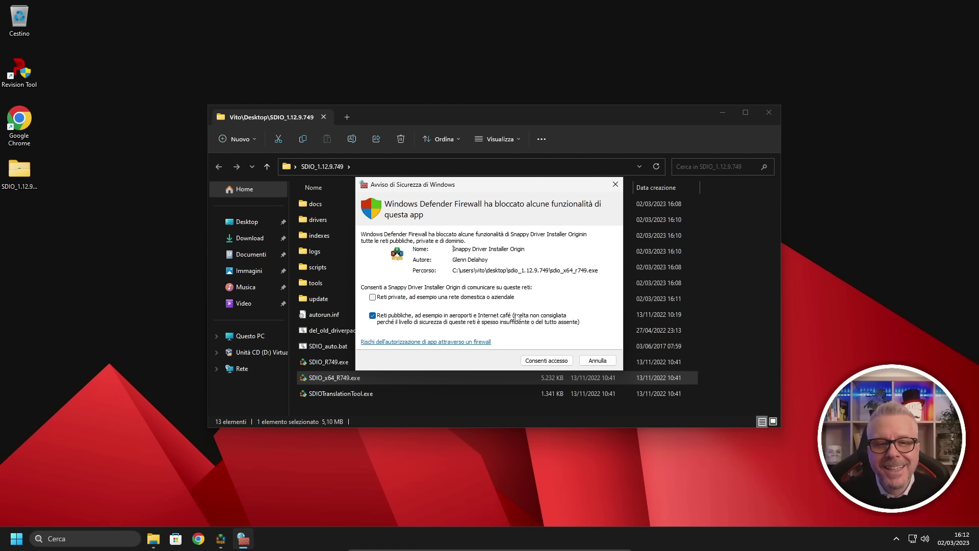
{"action": "left_click", "coordinate": [547, 361]}
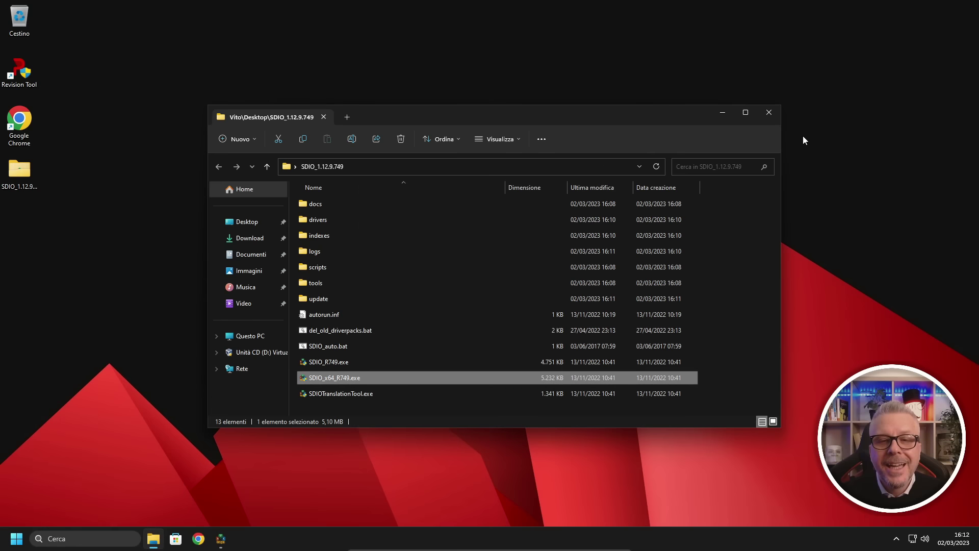
Step: Close the folder window, then switch to Snappy Driver Installer Origin and enable expert mode (Modalità esperto)
{"action": "left_click", "coordinate": [769, 115]}
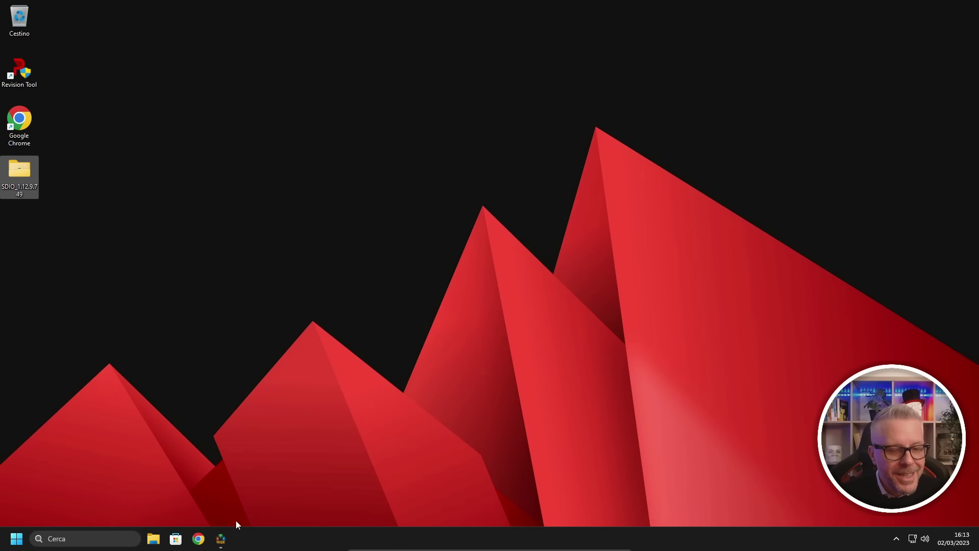
{"action": "mouse_move", "coordinate": [217, 541]}
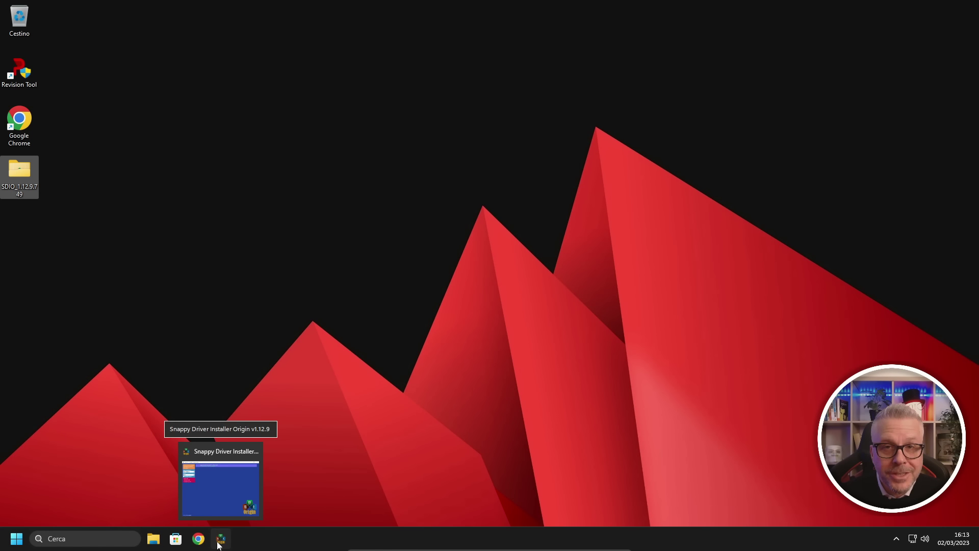
{"action": "left_click", "coordinate": [217, 543]}
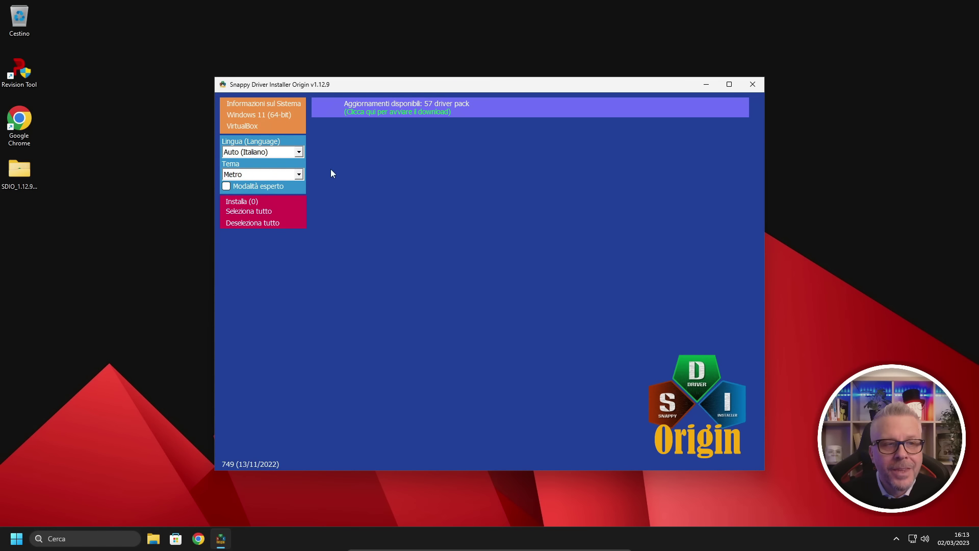
{"action": "left_click", "coordinate": [226, 190]}
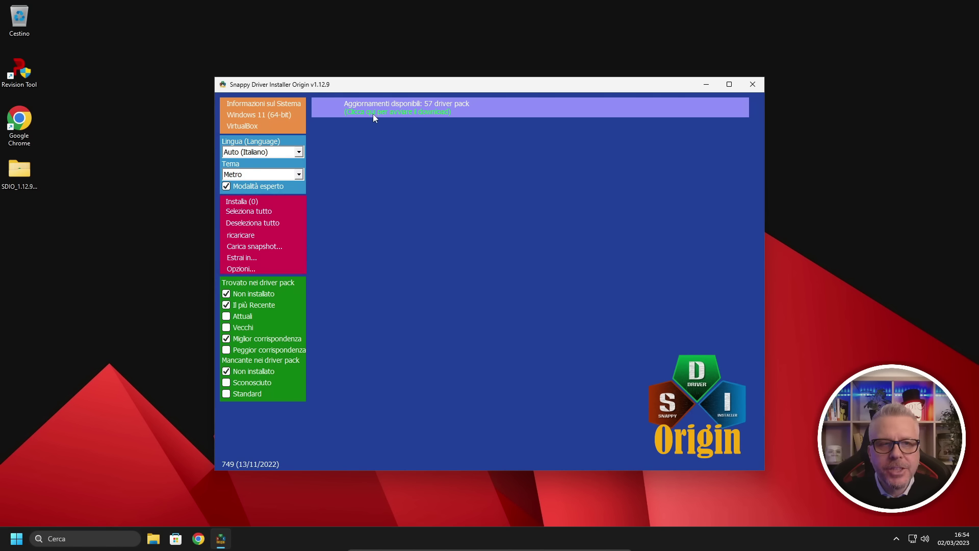
Step: Choose only Indici in the list of available driver pack updates and start its download
{"action": "mouse_move", "coordinate": [432, 116]}
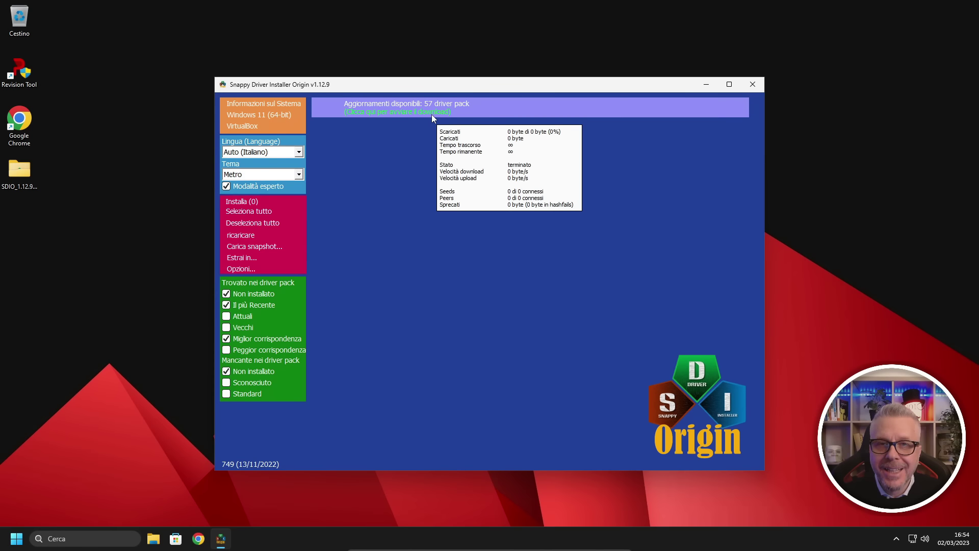
{"action": "left_click", "coordinate": [431, 114]}
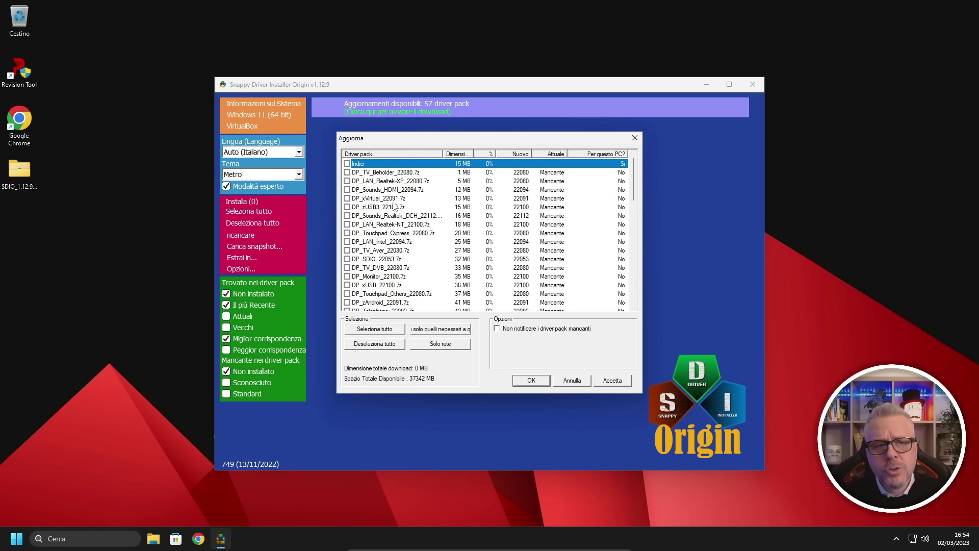
{"action": "left_click", "coordinate": [347, 164]}
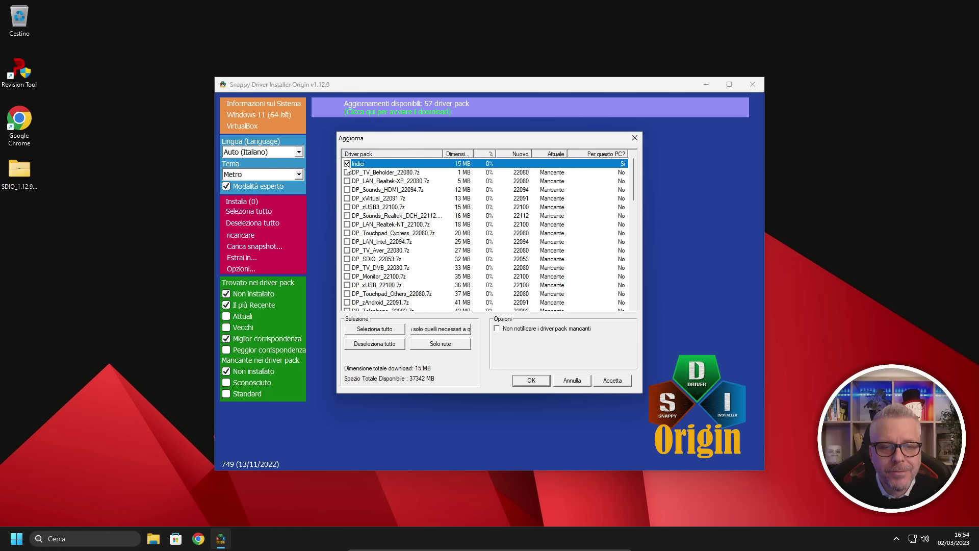
{"action": "left_click", "coordinate": [615, 382]}
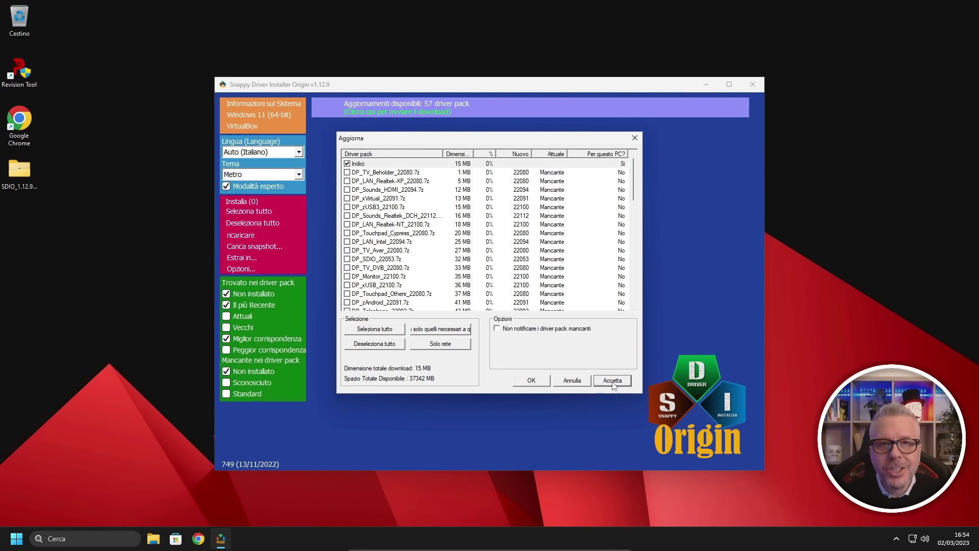
{"action": "left_click", "coordinate": [536, 383]}
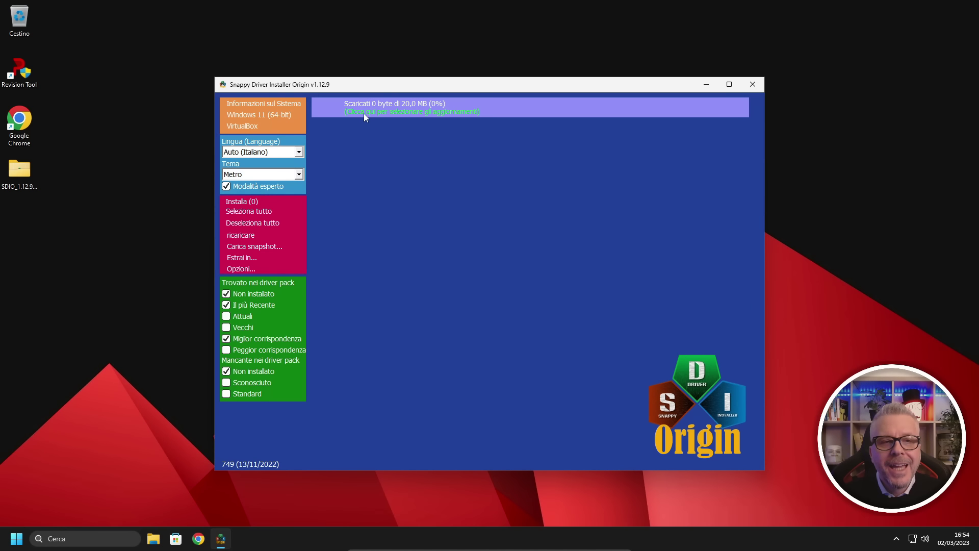
{"action": "mouse_move", "coordinate": [365, 108]}
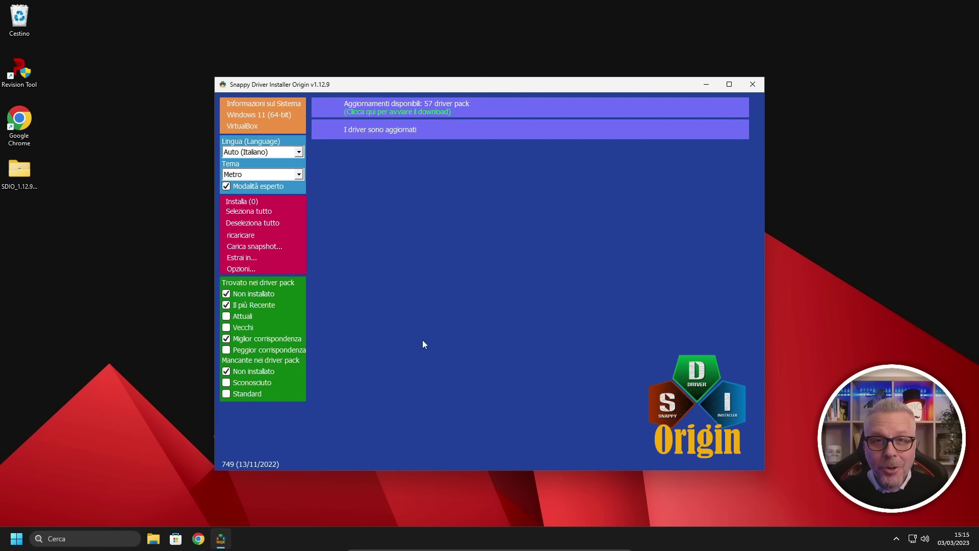
Step: Include worse-matching drivers (Peggior corrispondenza) among those found in the driver packs
{"action": "left_click", "coordinate": [233, 352]}
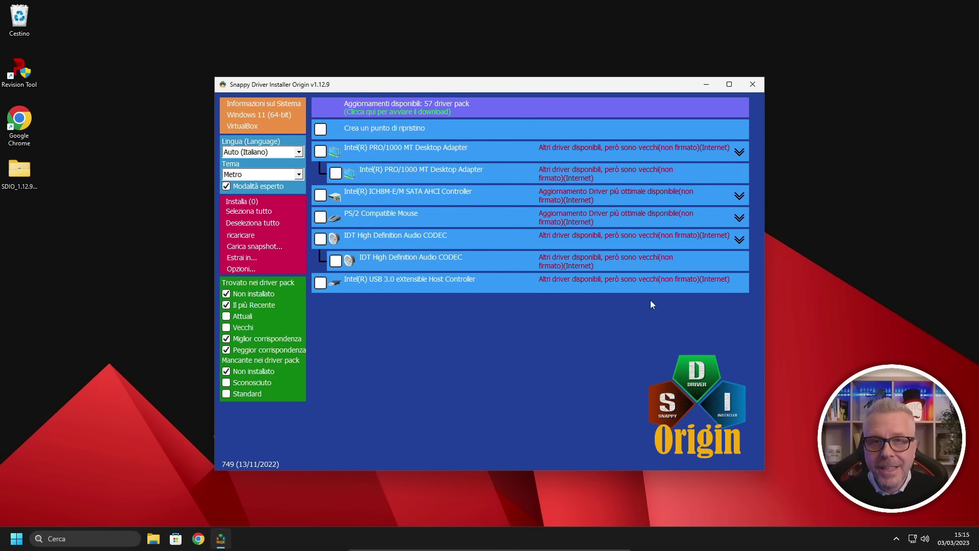
{"action": "mouse_move", "coordinate": [584, 160]}
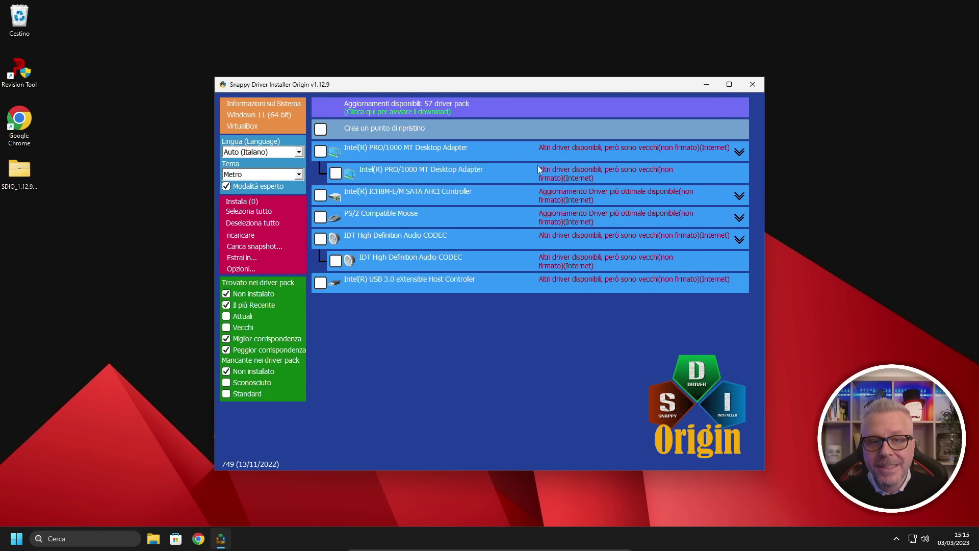
{"action": "mouse_move", "coordinate": [544, 139]}
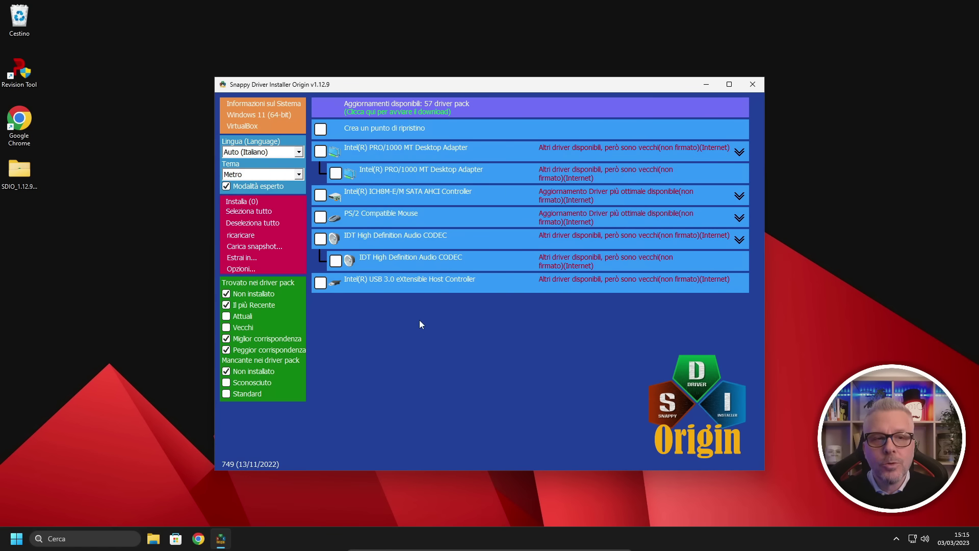
Step: Select Crea un punto di ripristino and the main network adapter, SATA controller, PS/2 mouse, IDT audio and USB 3.0 controller entries
{"action": "left_click", "coordinate": [321, 130]}
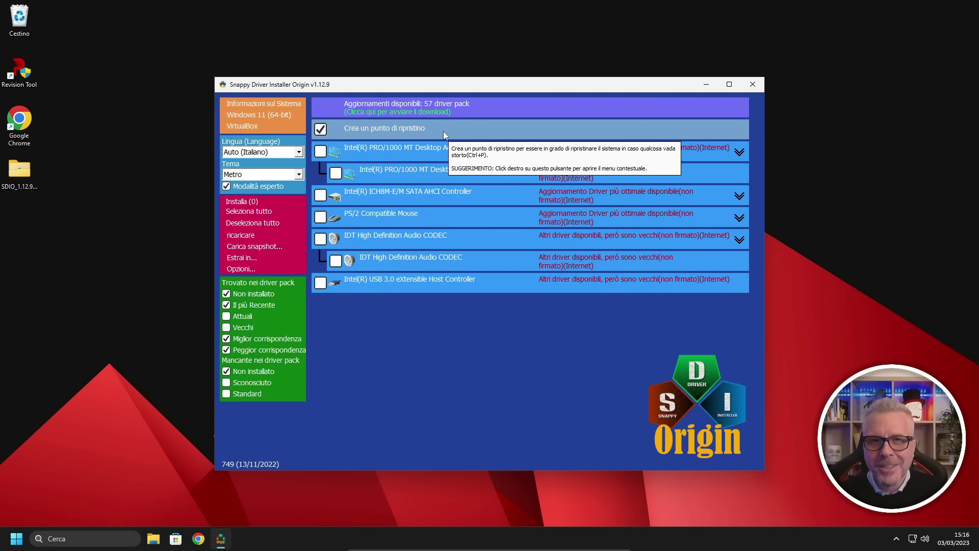
{"action": "left_click", "coordinate": [320, 152]}
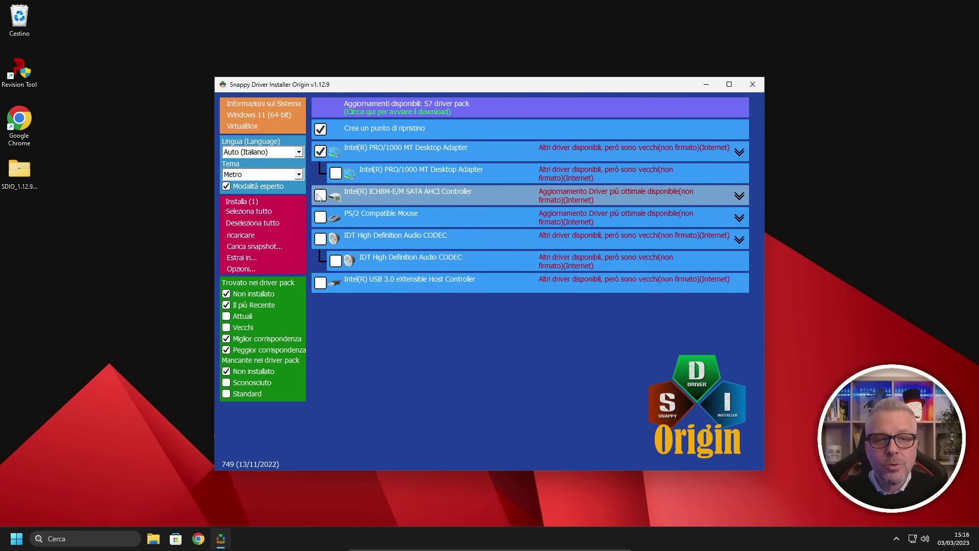
{"action": "left_click", "coordinate": [321, 195]}
{"action": "left_click", "coordinate": [320, 217]}
{"action": "left_click", "coordinate": [321, 240]}
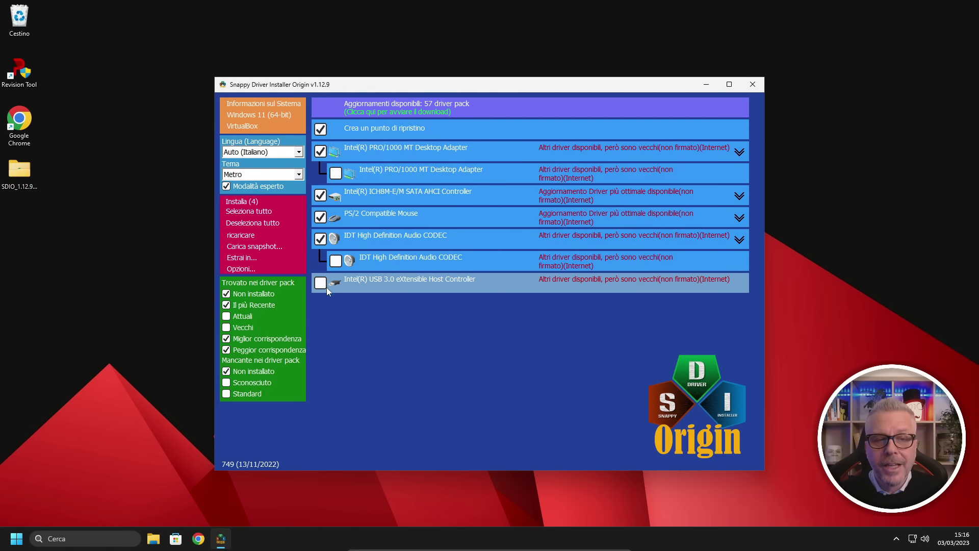
{"action": "left_click", "coordinate": [320, 283]}
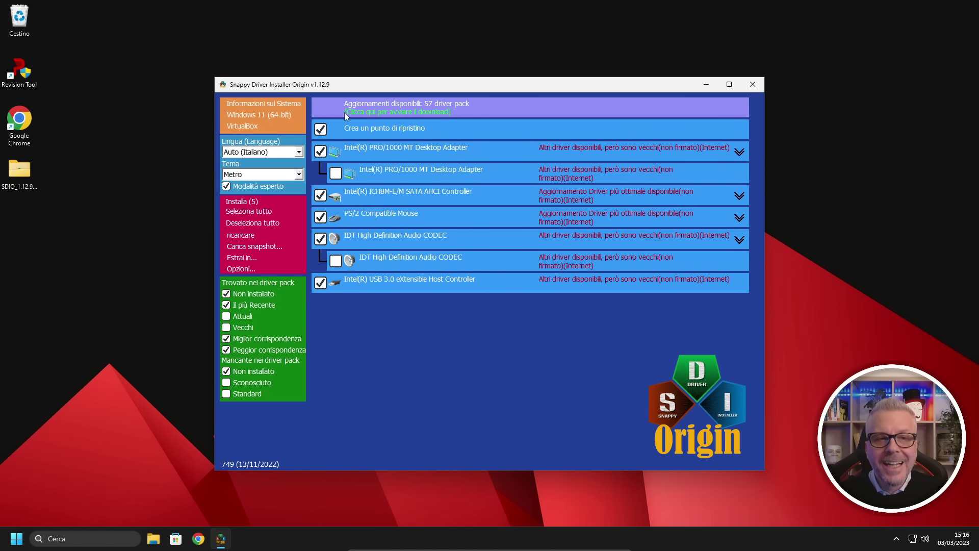
Step: Choose only the driver packs needed for this PC from the available updates and start their download
{"action": "left_click", "coordinate": [417, 111]}
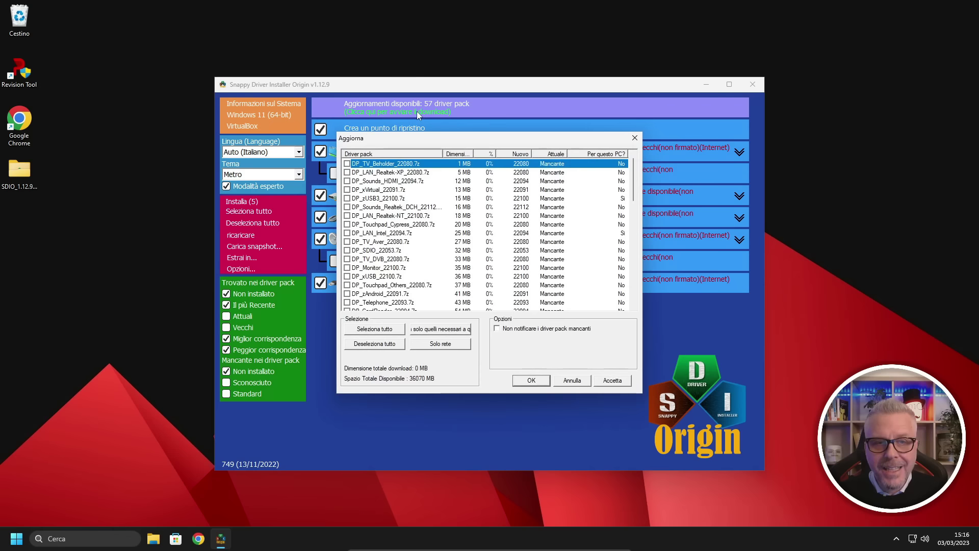
{"action": "left_click", "coordinate": [455, 330]}
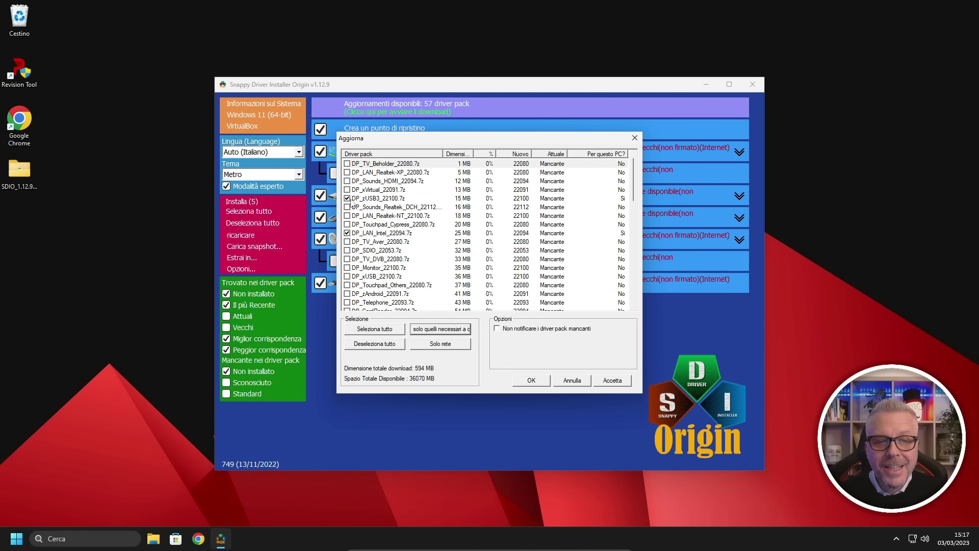
{"action": "scroll", "coordinate": [365, 235], "scroll_direction": "down", "scroll_amount": 1}
{"action": "scroll", "coordinate": [367, 236], "scroll_direction": "down", "scroll_amount": 1}
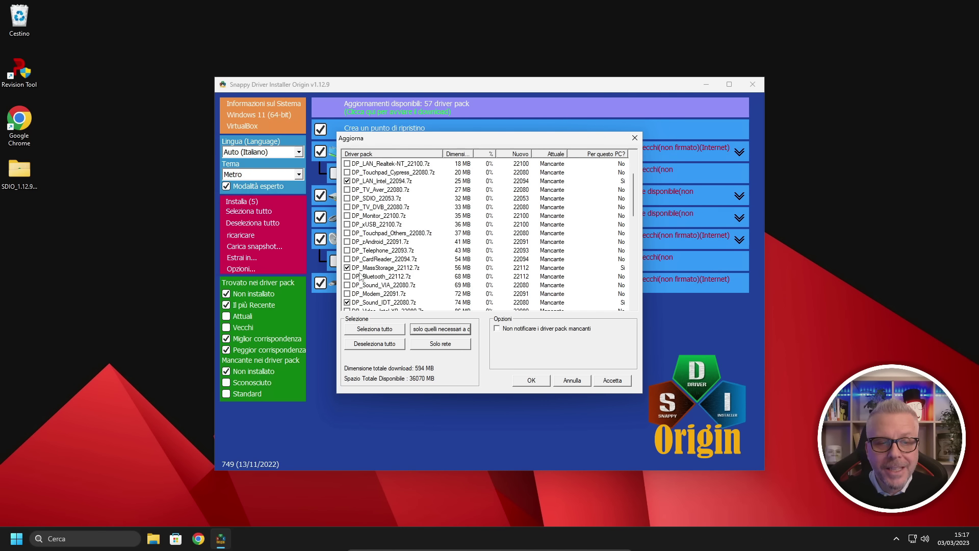
{"action": "scroll", "coordinate": [360, 276], "scroll_direction": "down", "scroll_amount": 1}
{"action": "scroll", "coordinate": [360, 287], "scroll_direction": "down", "scroll_amount": 1}
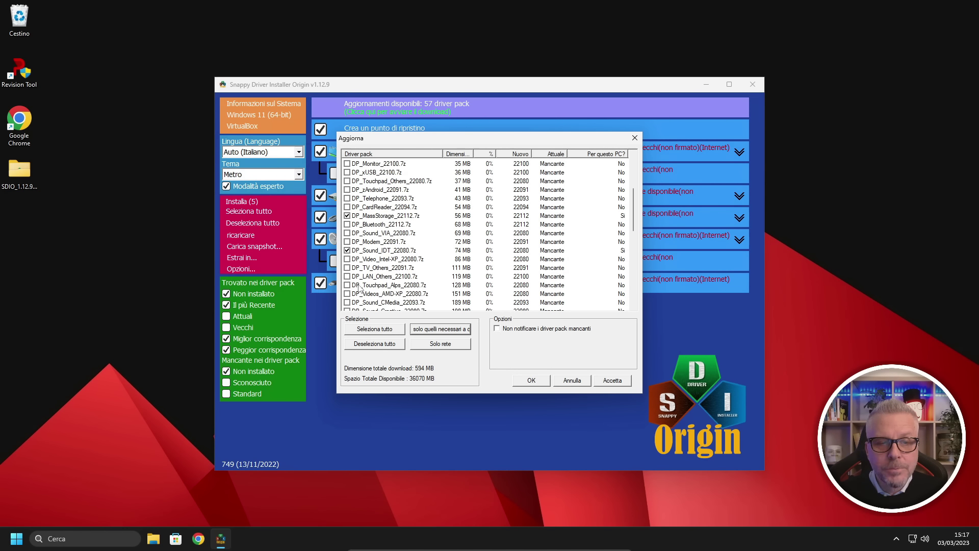
{"action": "scroll", "coordinate": [362, 265], "scroll_direction": "down", "scroll_amount": 1}
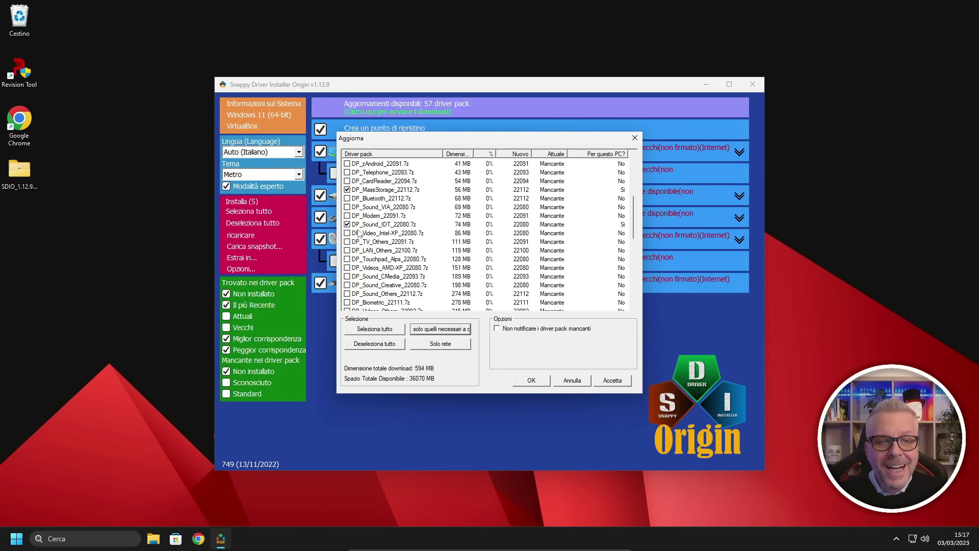
{"action": "scroll", "coordinate": [384, 228], "scroll_direction": "down", "scroll_amount": 1}
{"action": "scroll", "coordinate": [383, 230], "scroll_direction": "down", "scroll_amount": 3}
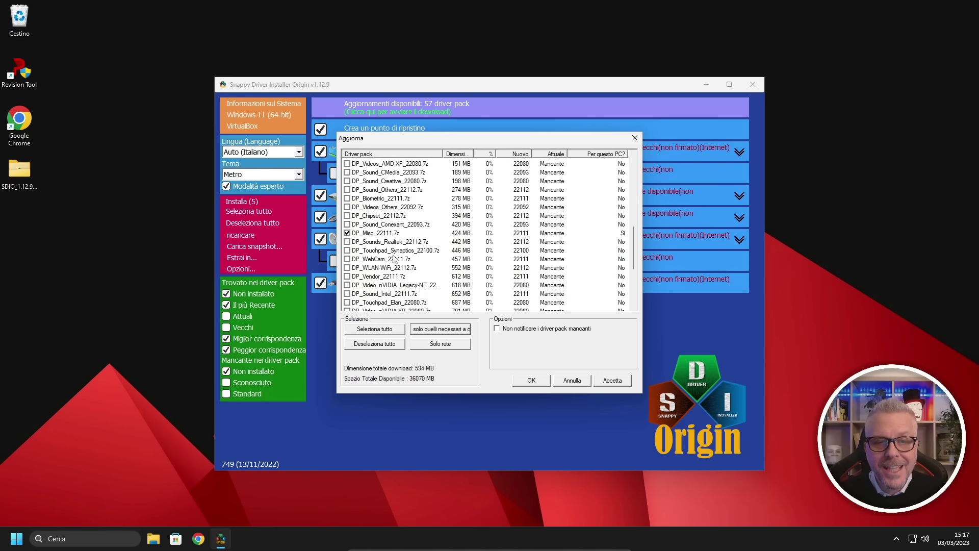
{"action": "scroll", "coordinate": [417, 242], "scroll_direction": "down", "scroll_amount": 4}
{"action": "scroll", "coordinate": [417, 247], "scroll_direction": "up", "scroll_amount": 13}
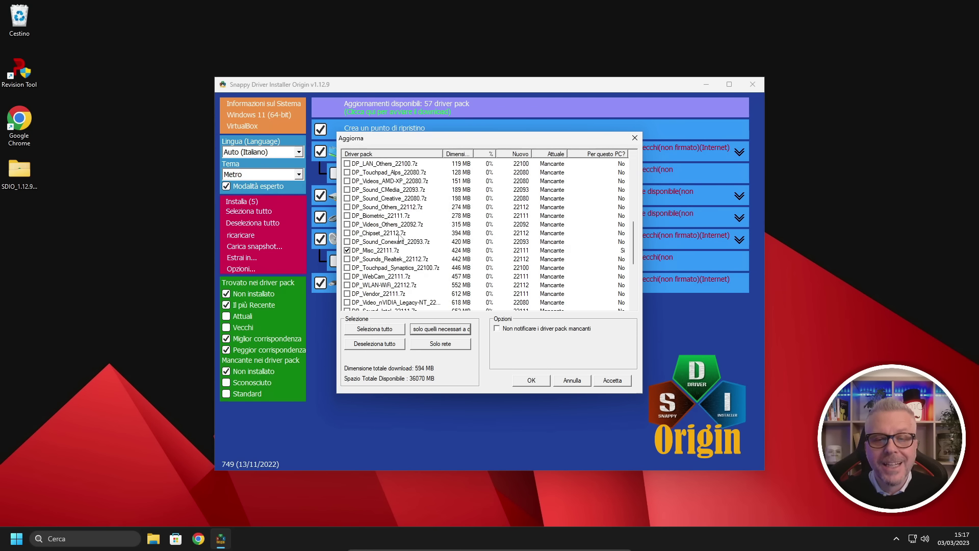
{"action": "left_click", "coordinate": [612, 381]}
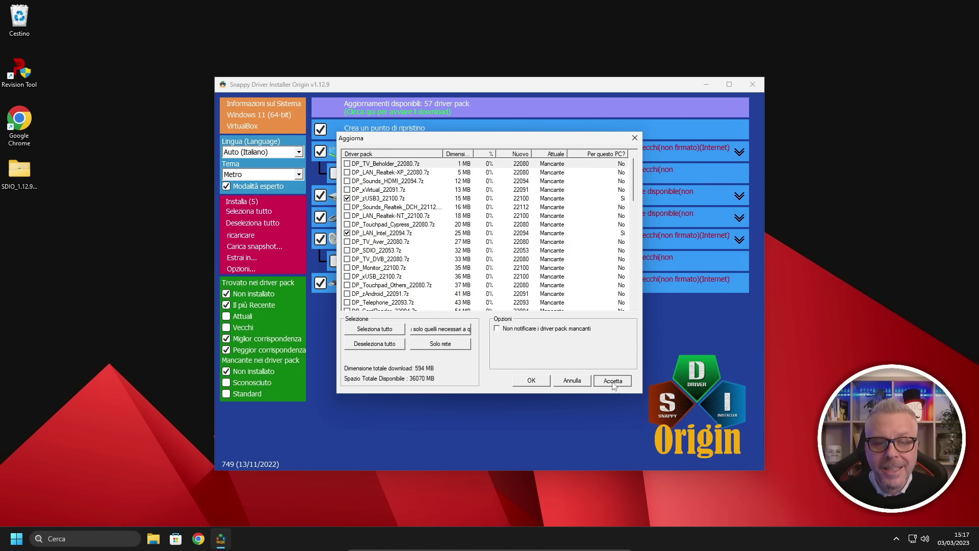
{"action": "left_click", "coordinate": [532, 381]}
Step: Select the network adapter, SATA controller, PS/2 mouse, IDT audio and USB 3.0 host controller drivers and install them
{"action": "mouse_move", "coordinate": [421, 114]}
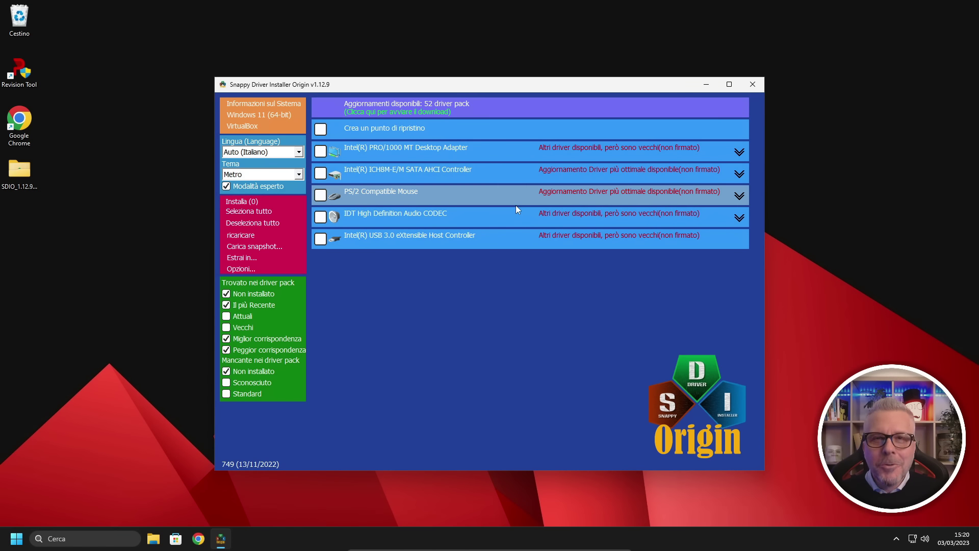
{"action": "mouse_move", "coordinate": [516, 205]}
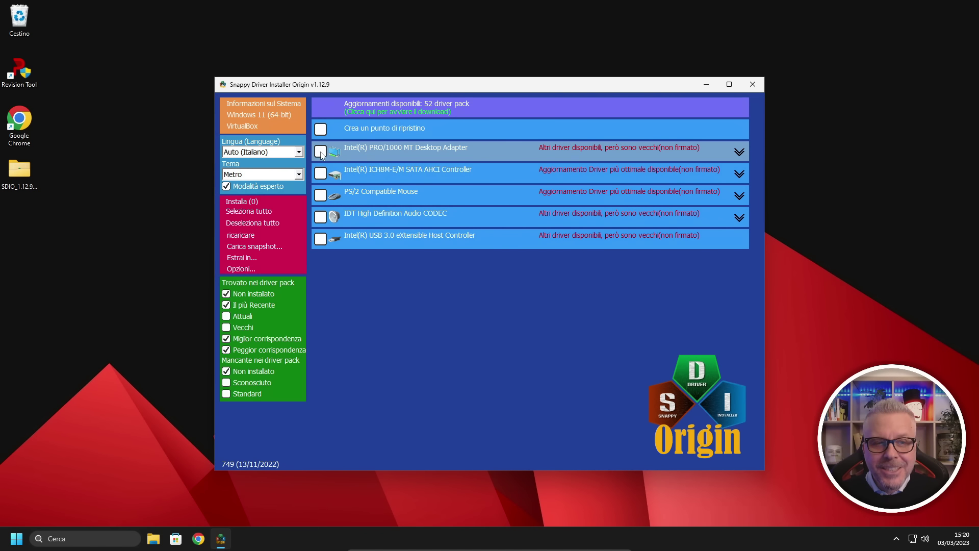
{"action": "left_click", "coordinate": [320, 152]}
{"action": "left_click", "coordinate": [321, 173]}
{"action": "left_click", "coordinate": [322, 195]}
{"action": "left_click", "coordinate": [321, 217]}
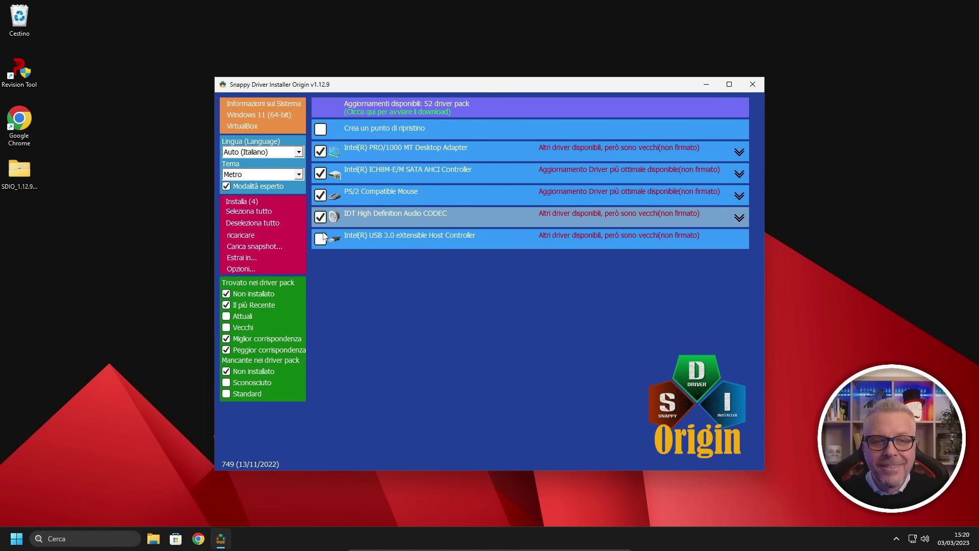
{"action": "left_click", "coordinate": [321, 238]}
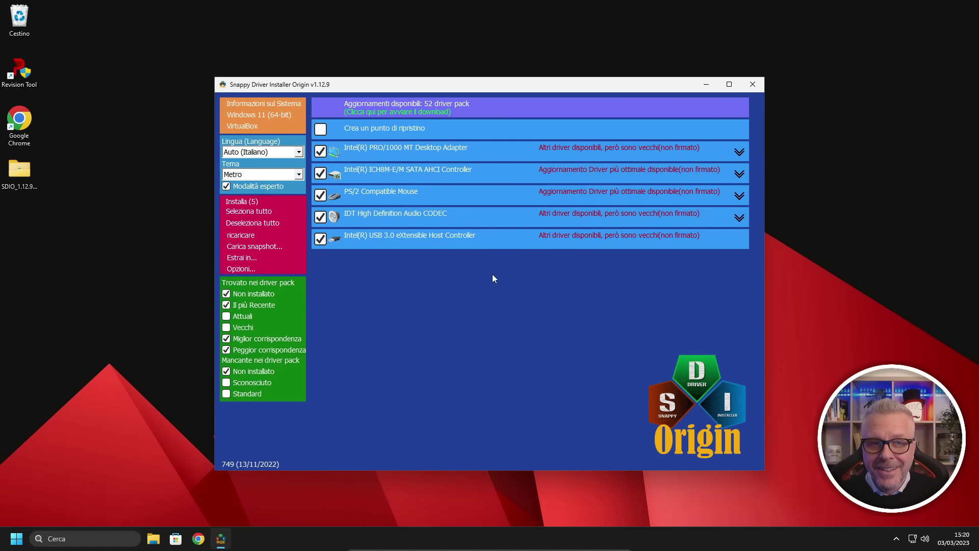
{"action": "left_click", "coordinate": [242, 202]}
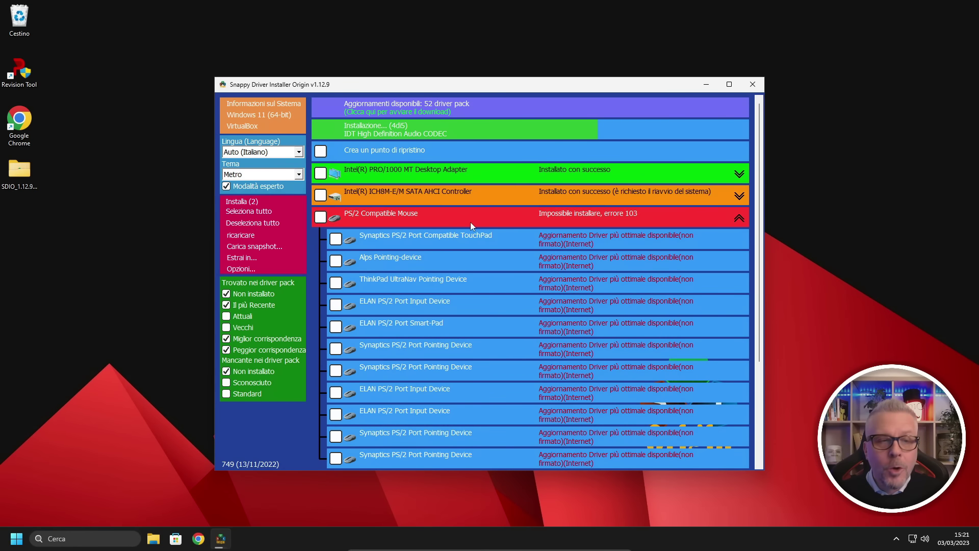
{"action": "mouse_move", "coordinate": [558, 215]}
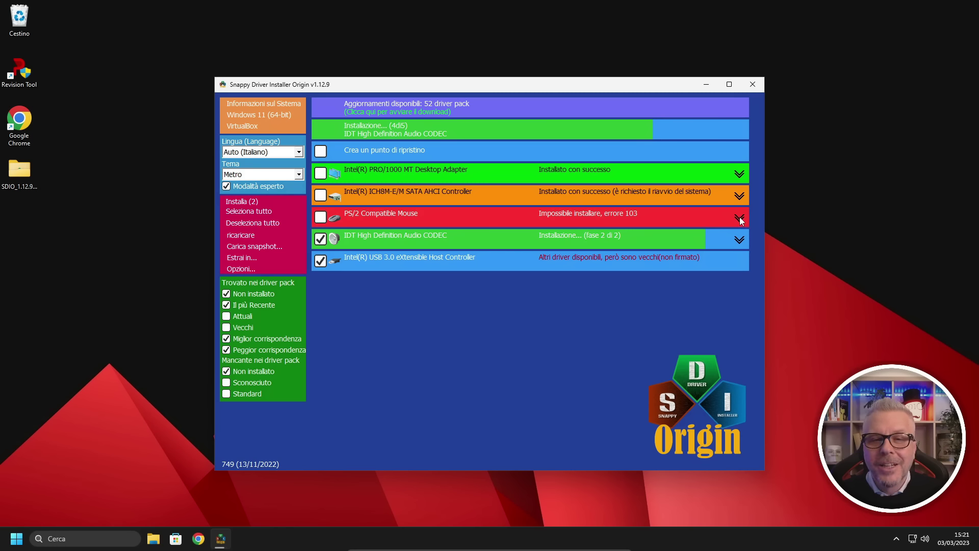
{"action": "mouse_move", "coordinate": [628, 216]}
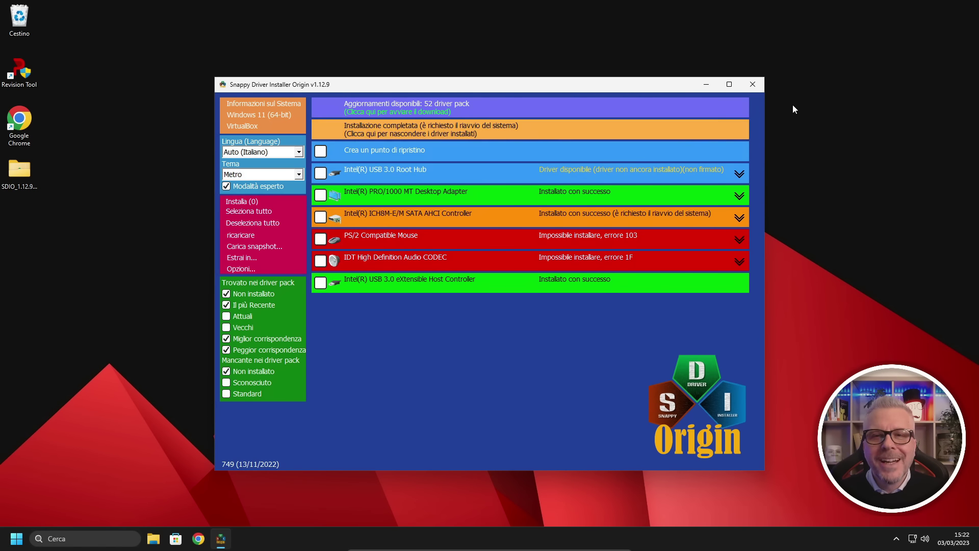
Step: Close Snappy Driver Installer Origin and restart Windows
{"action": "left_click", "coordinate": [752, 84]}
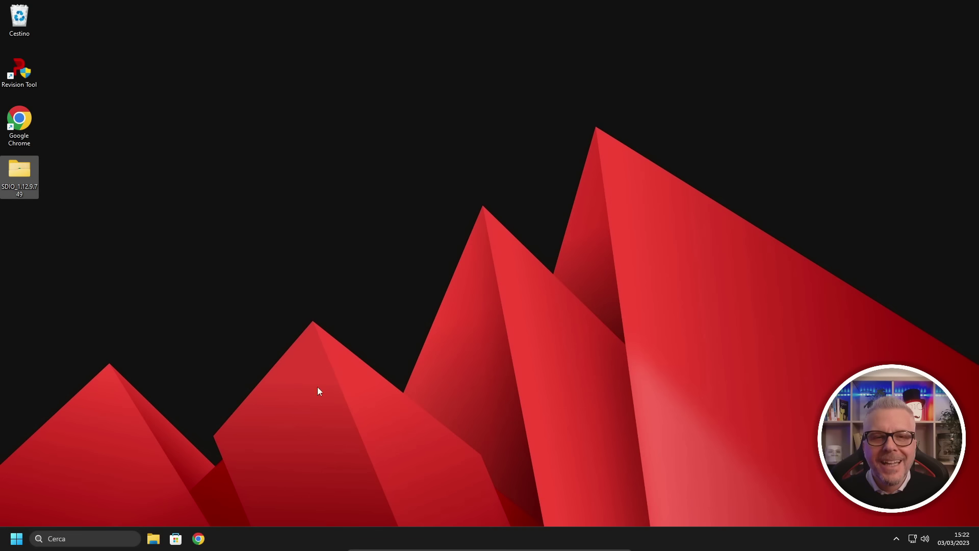
{"action": "left_click", "coordinate": [23, 539]}
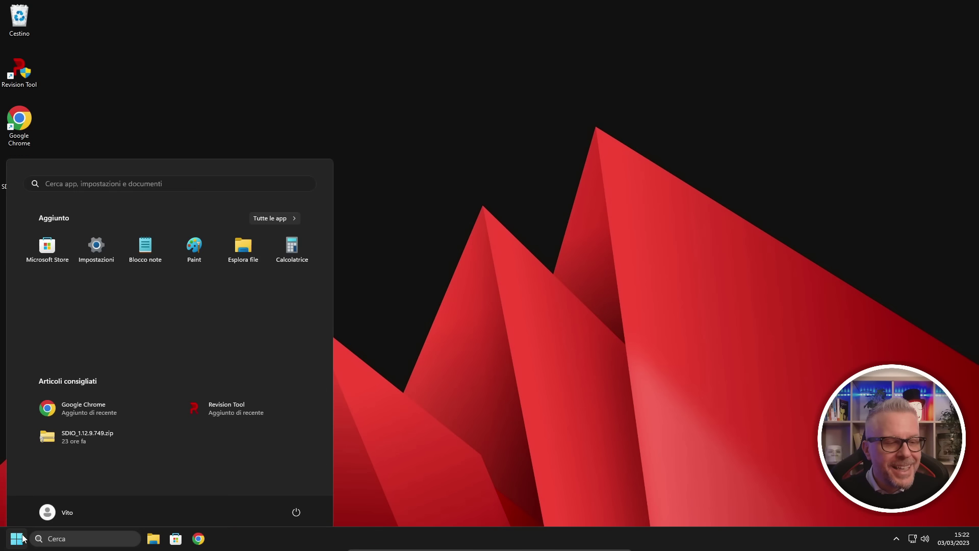
{"action": "left_click", "coordinate": [297, 503]}
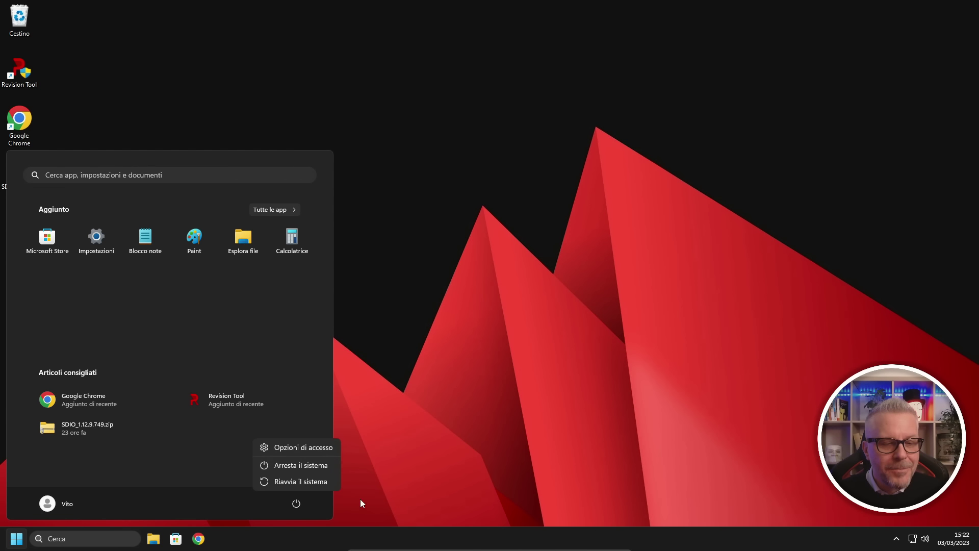
{"action": "left_click", "coordinate": [301, 481]}
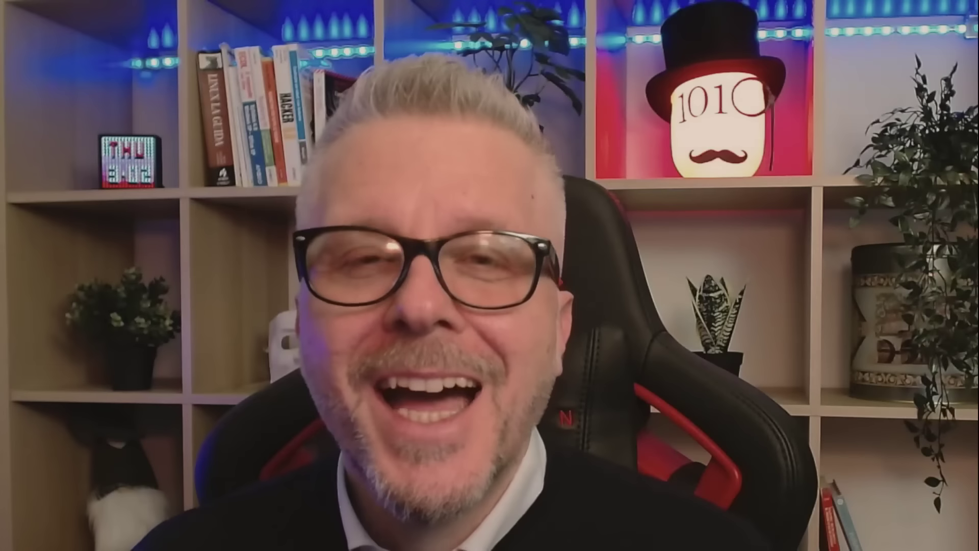